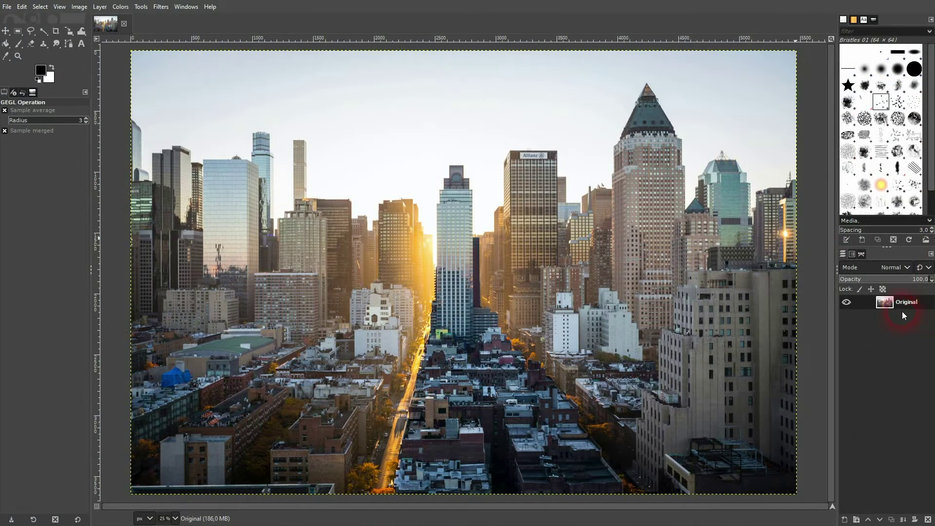
Duplicate the Original photo layer and rename the copy to 'Posterize'
click(906, 303)
click(890, 520)
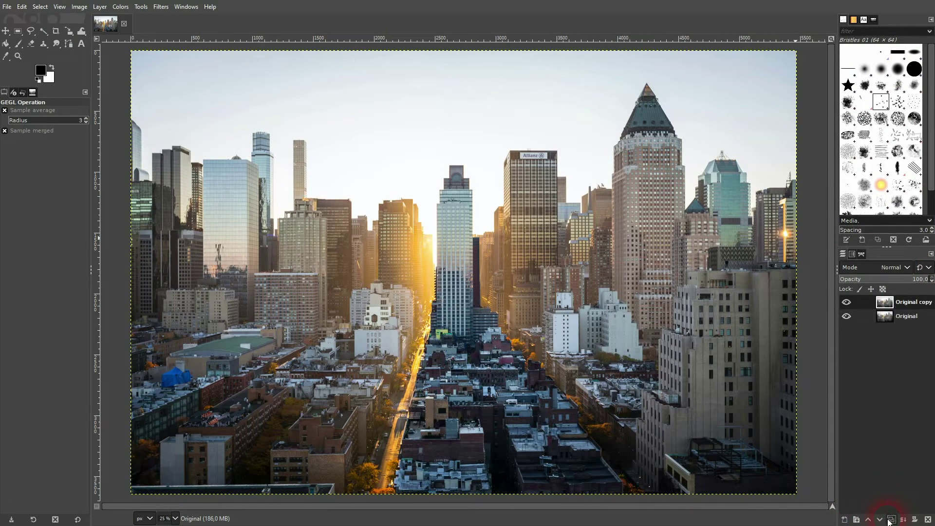
click(905, 302)
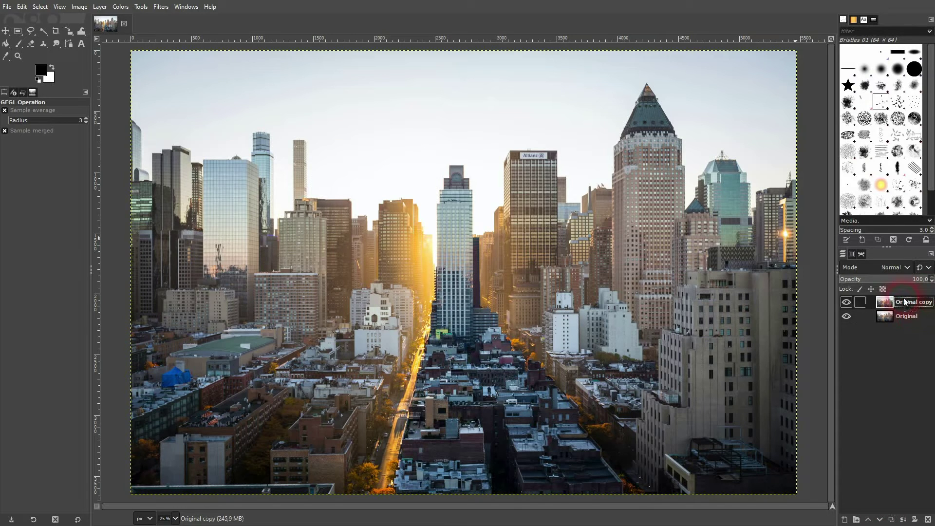
double_click(907, 305)
text(Poste)
text(rize)
key(Return)
Open Filters > Artistic > Simple Linear Iterative Clustering with preview on and Compactness 40
click(160, 7)
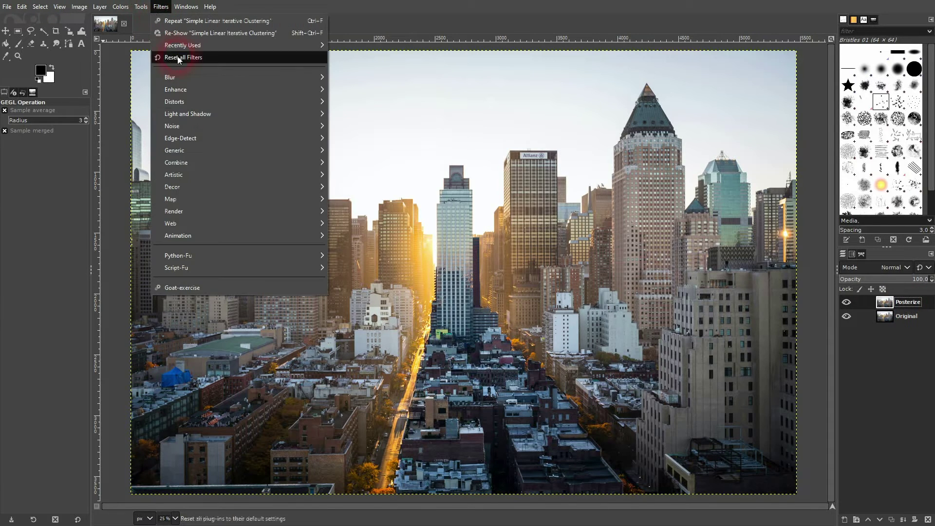
mouse_move(173, 175)
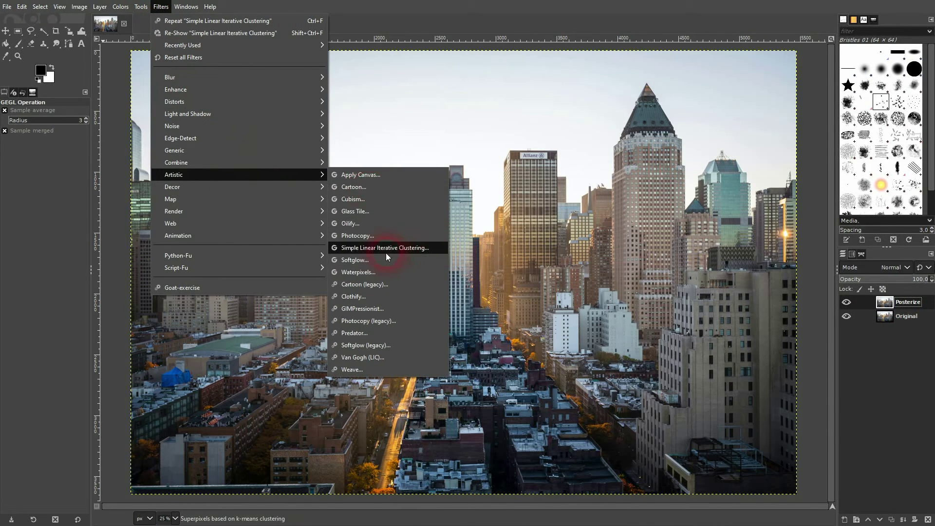
click(429, 252)
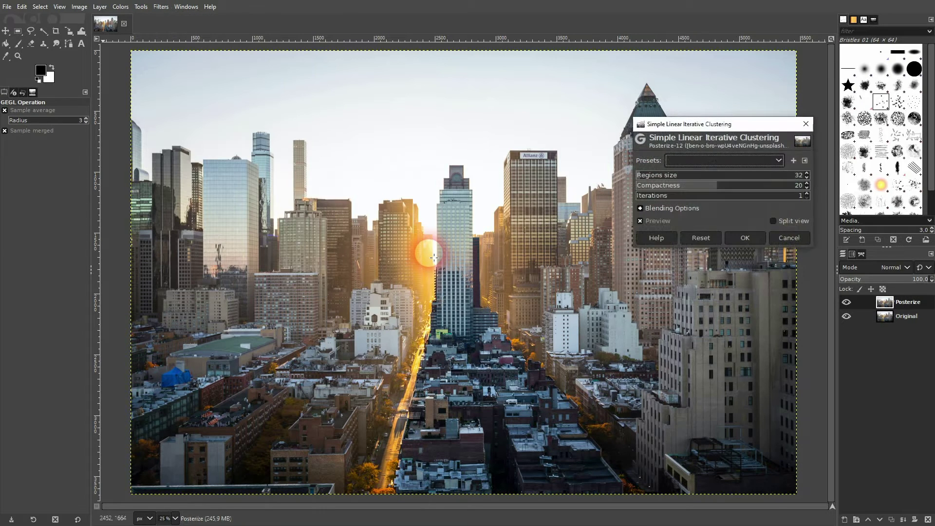
click(641, 221)
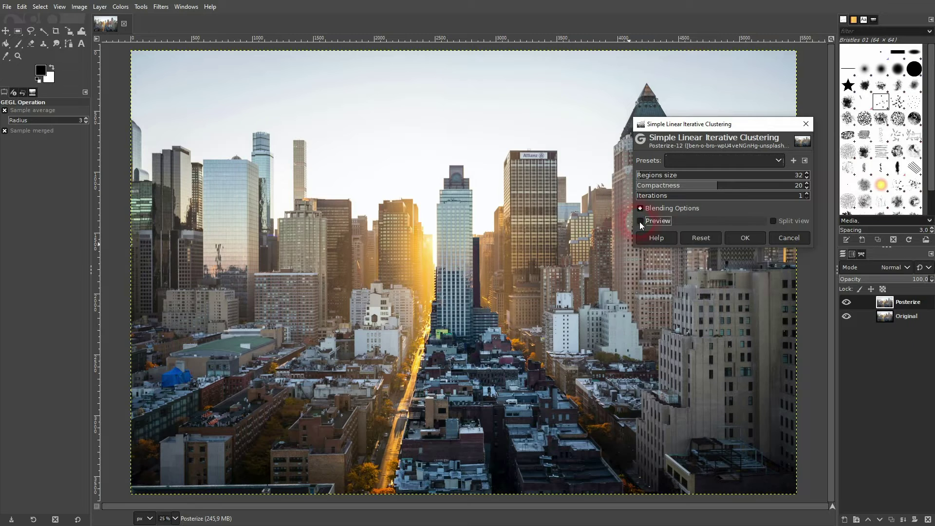
click(640, 221)
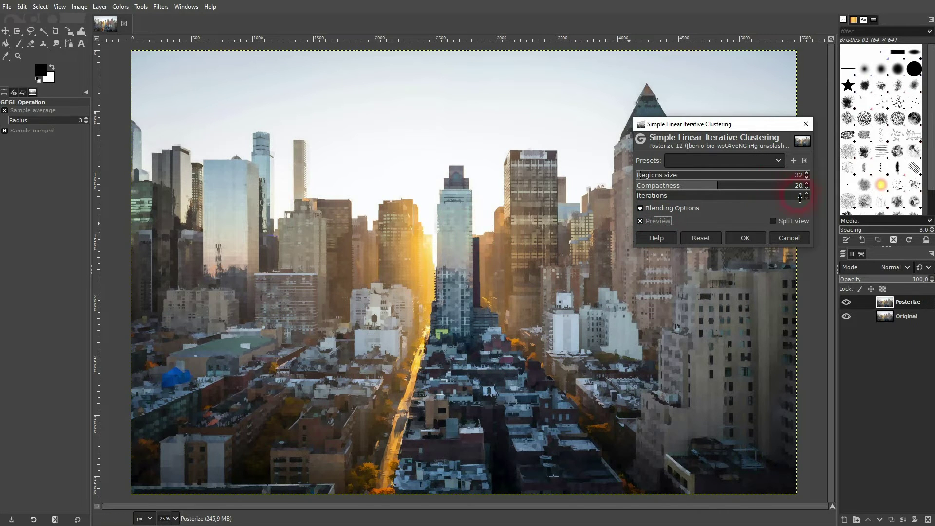
click(764, 181)
click(808, 183)
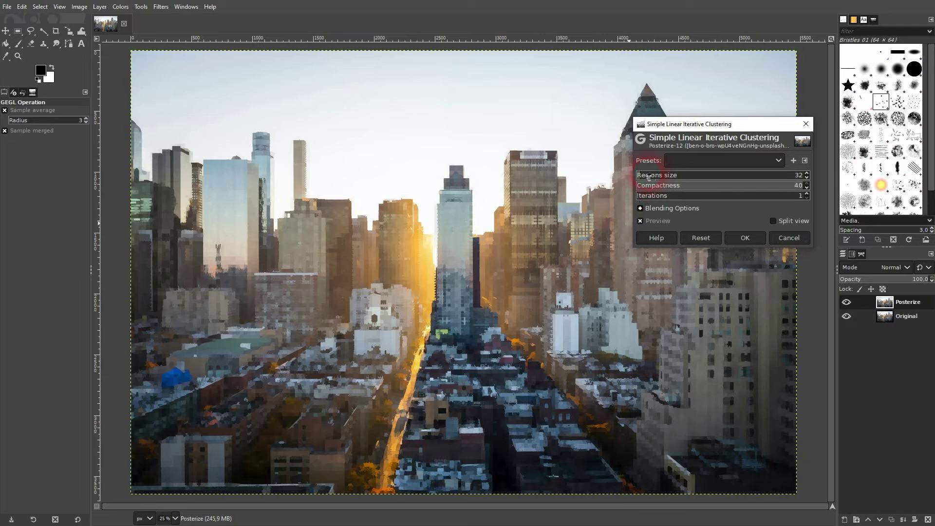
Set the SLIC Regions size to 338, Compactness to 14 and Iterations to 12
click(699, 176)
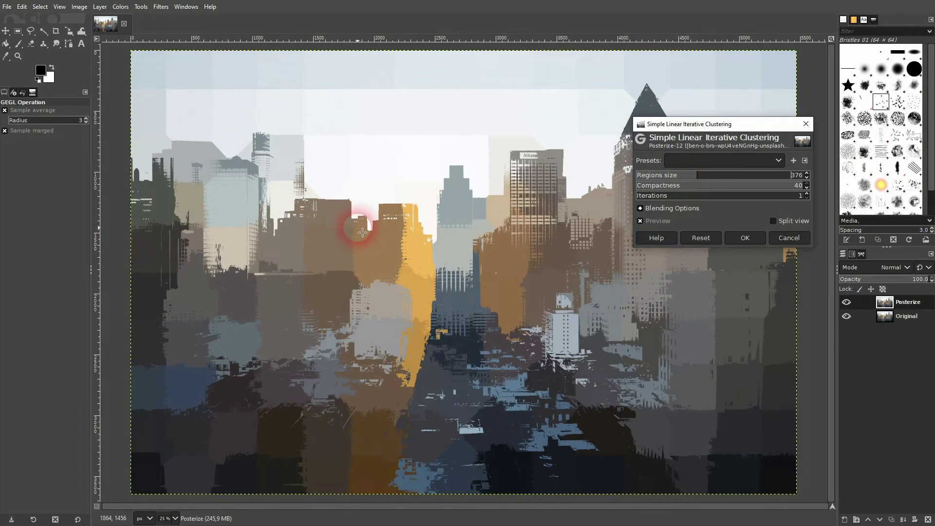
drag(732, 186, 737, 186)
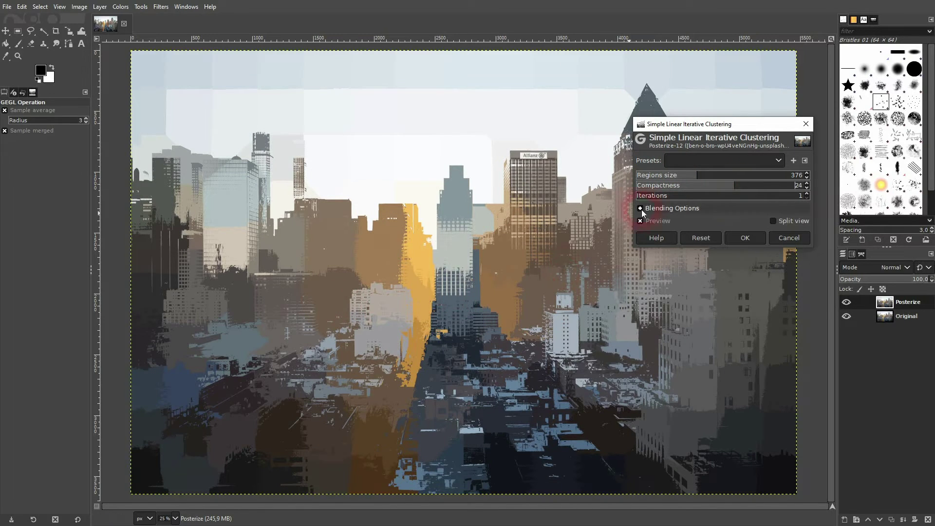
drag(708, 184, 713, 182)
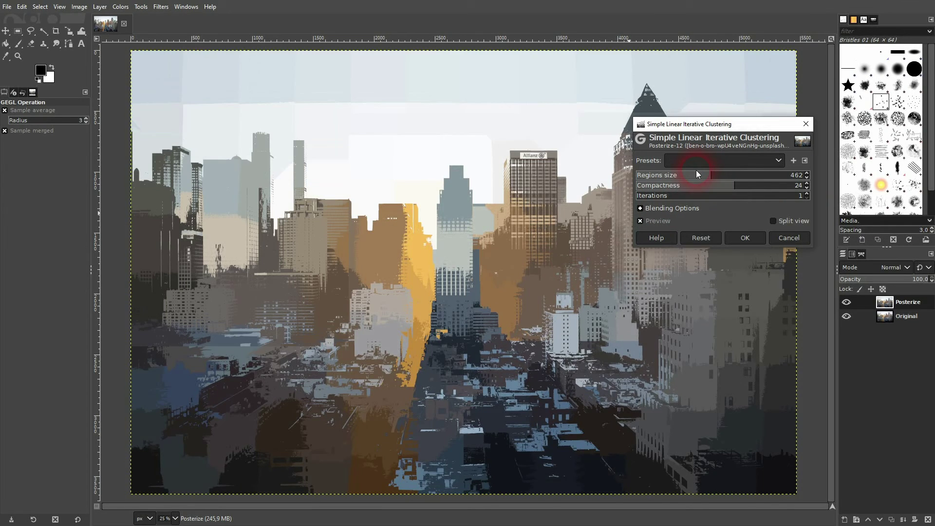
drag(702, 186, 693, 186)
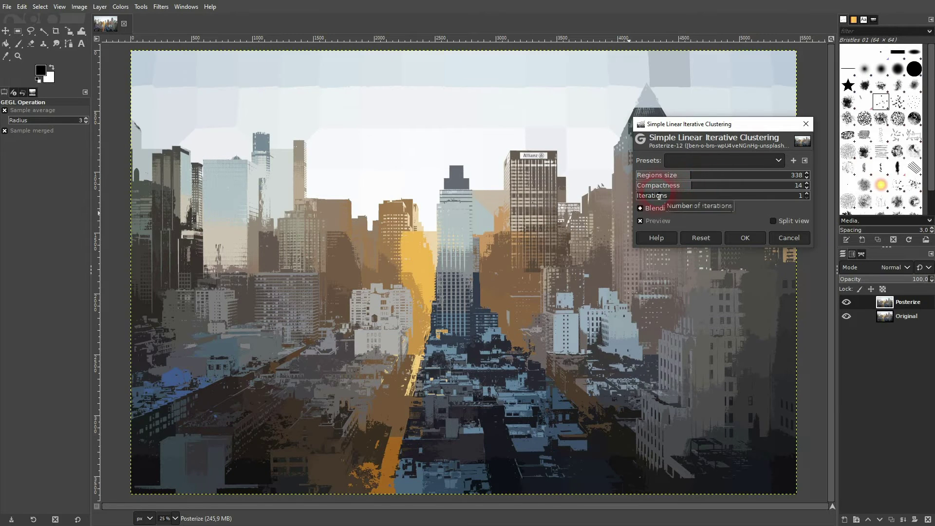
drag(800, 197, 766, 199)
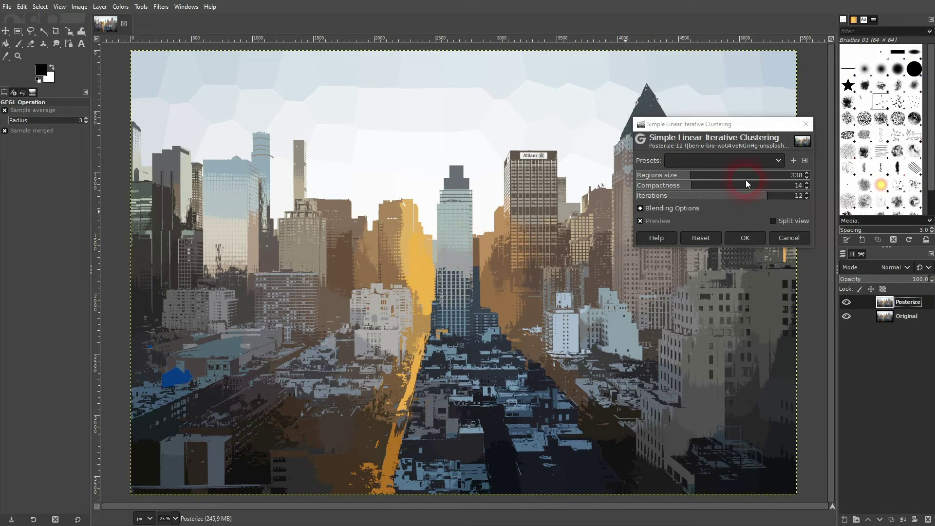
Apply the clustering filter and toggle Posterize's visibility to compare with the original
click(744, 238)
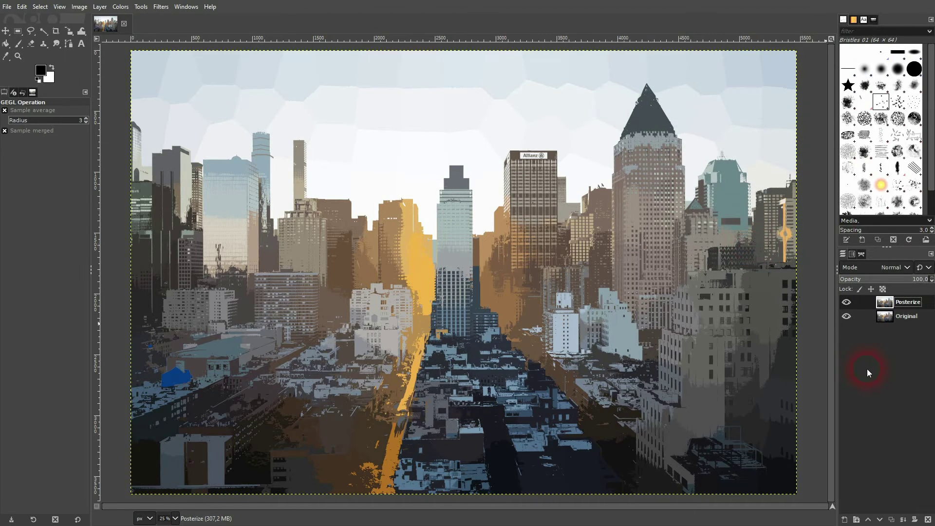
click(847, 301)
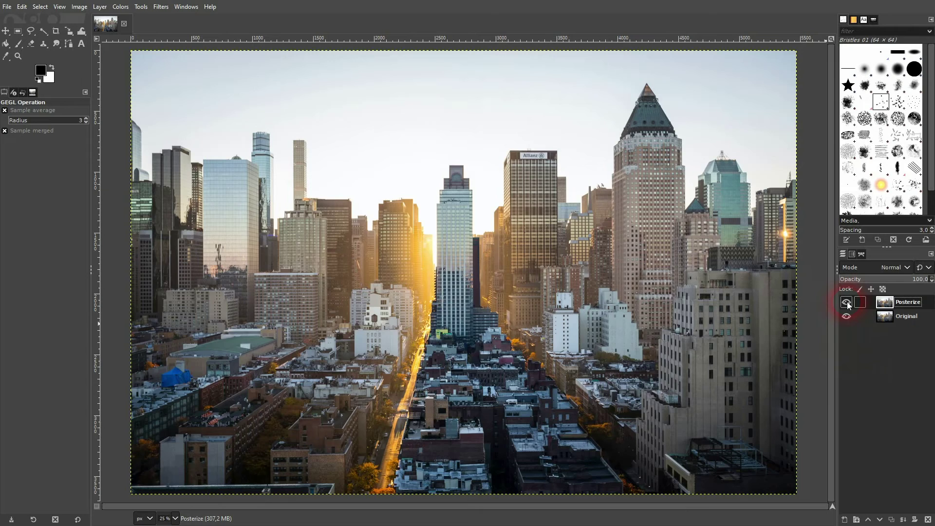
click(847, 302)
Try lower opacities on the Posterize layer, then return it to 100
click(881, 279)
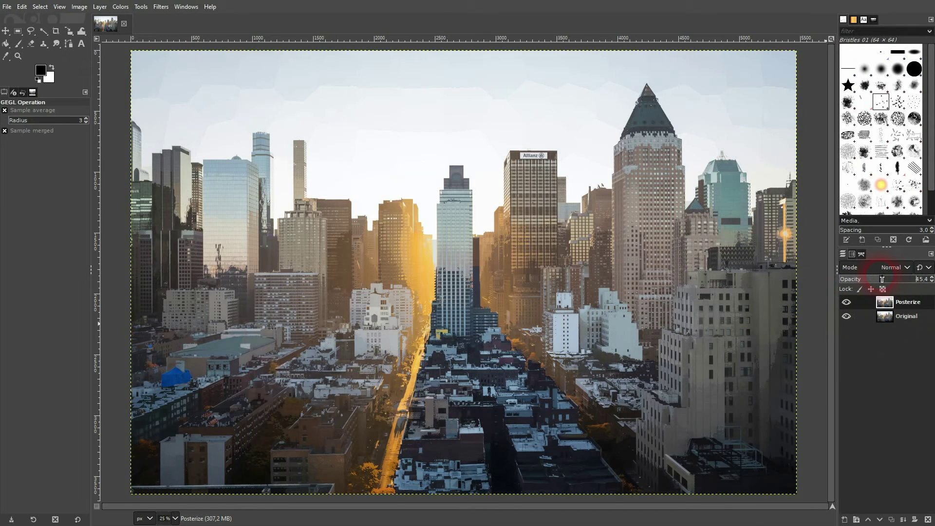
mouse_move(882, 279)
mouse_down()
mouse_move(854, 279)
mouse_move(932, 279)
mouse_up()
click(889, 270)
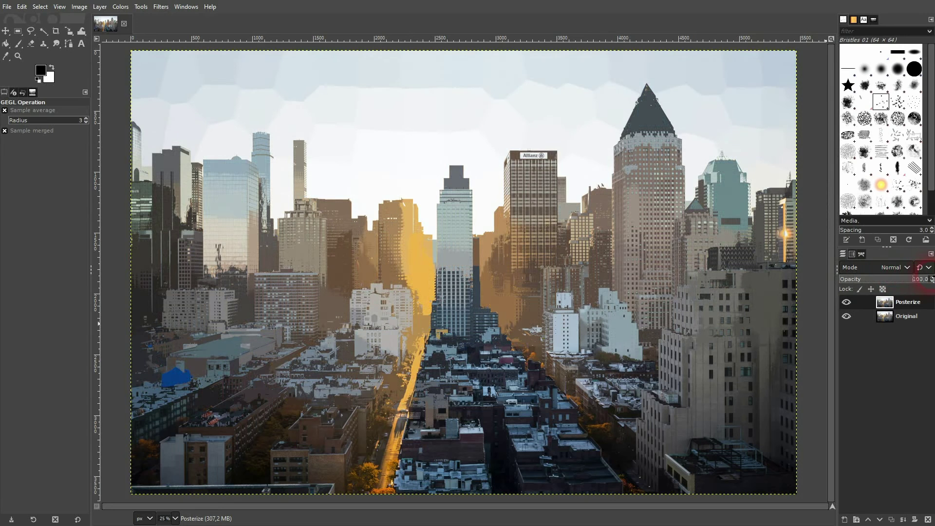